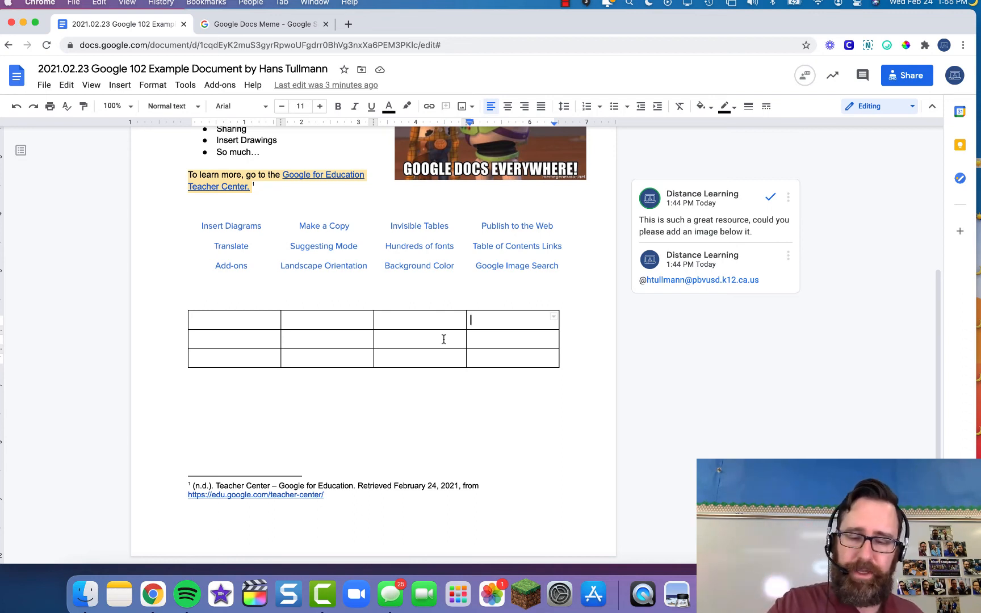
Step: Open the properties of the empty table and set its border to red at 4.5 pt
{"action": "right_click", "coordinate": [443, 340]}
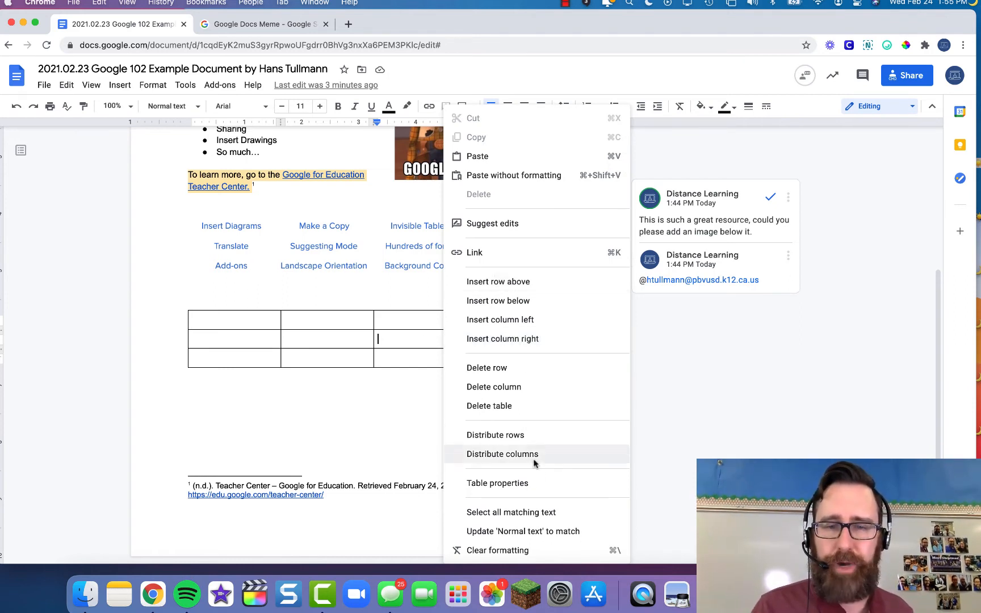
{"action": "left_click", "coordinate": [540, 488]}
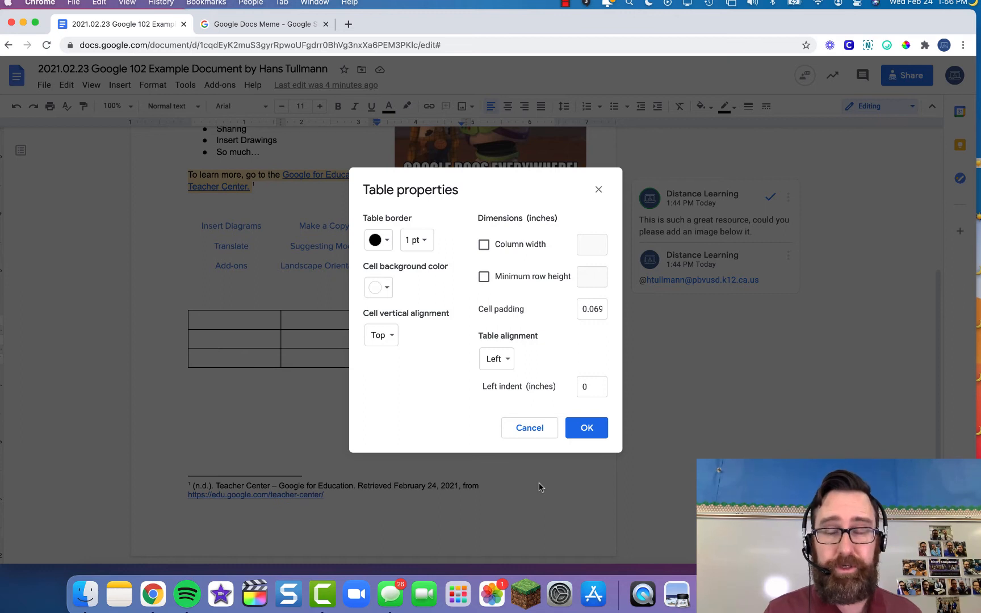
{"action": "left_click", "coordinate": [388, 241]}
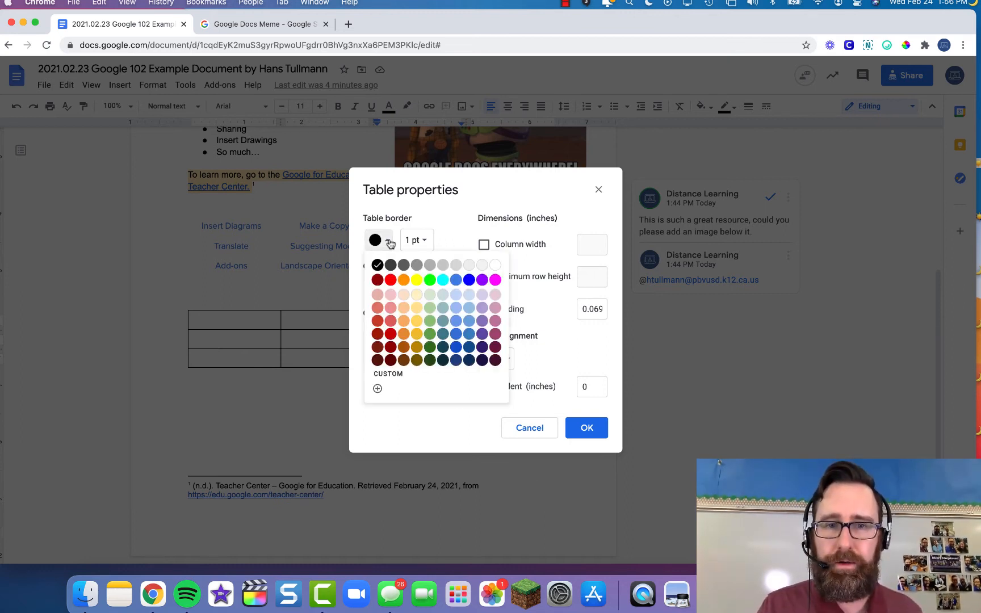
{"action": "left_click", "coordinate": [390, 279]}
{"action": "left_click", "coordinate": [430, 240]}
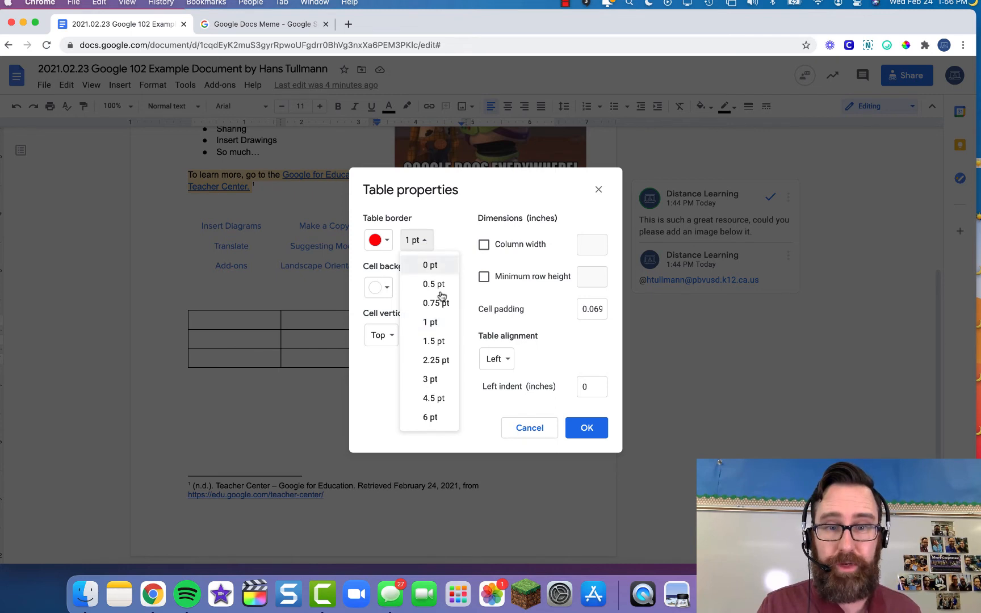
{"action": "left_click", "coordinate": [442, 399]}
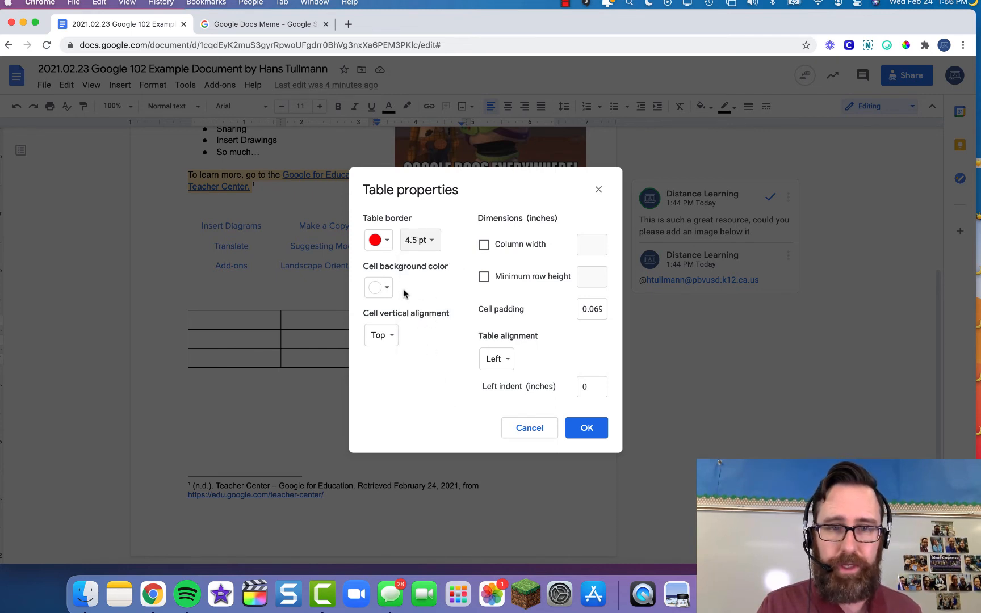
Step: Give the current cell a light red background and set its vertical alignment to Middle
{"action": "left_click", "coordinate": [386, 289]}
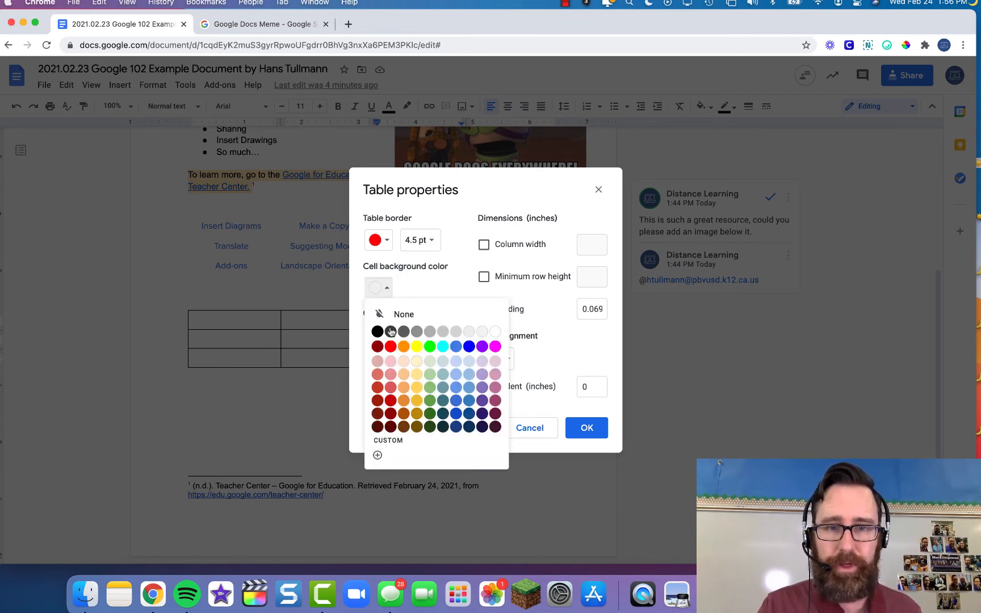
{"action": "left_click", "coordinate": [392, 361]}
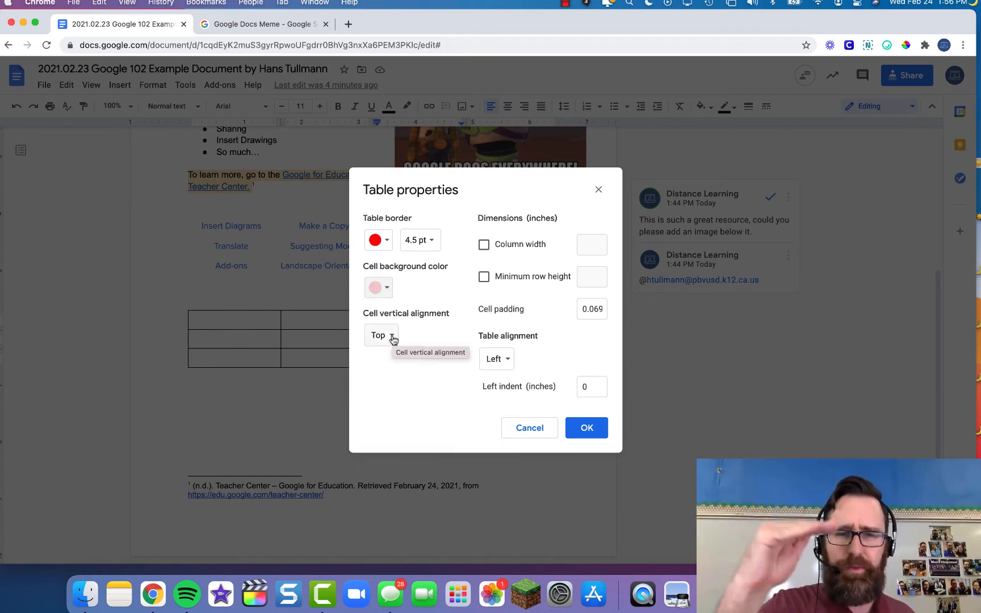
{"action": "left_click", "coordinate": [392, 338]}
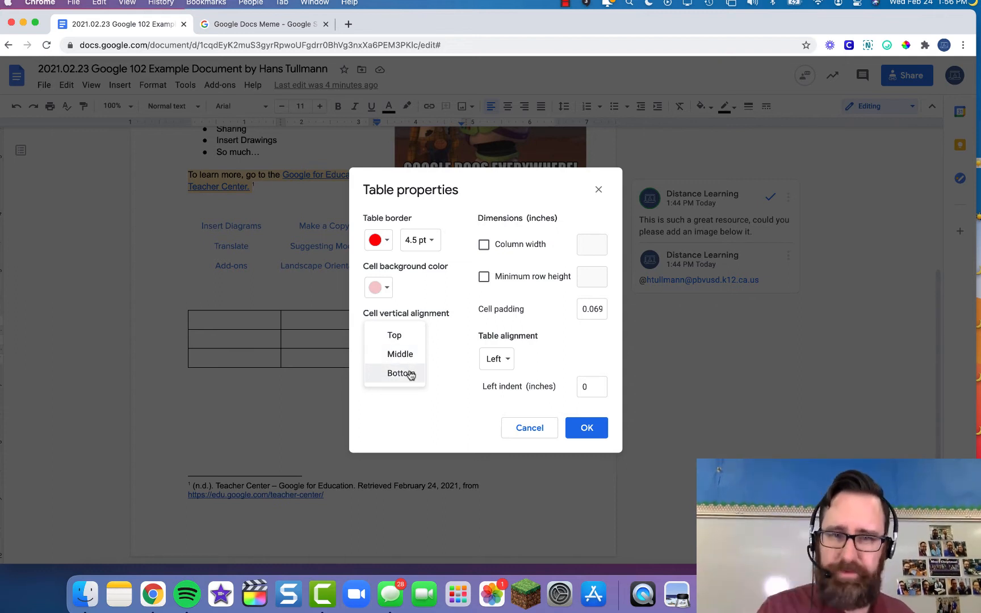
{"action": "left_click", "coordinate": [406, 353]}
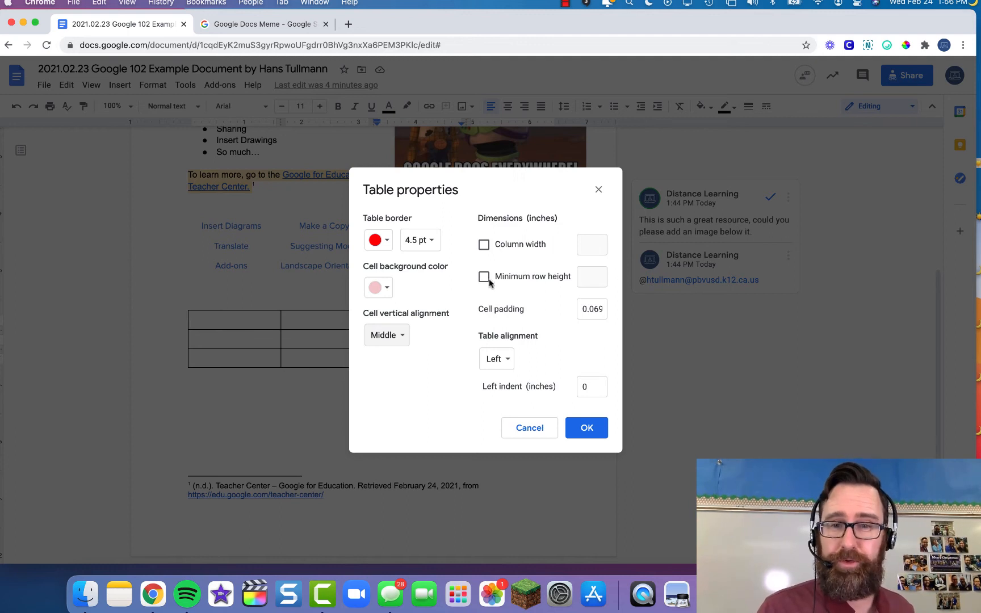
Step: Set the table alignment to Center and apply the table properties
{"action": "left_click", "coordinate": [509, 361]}
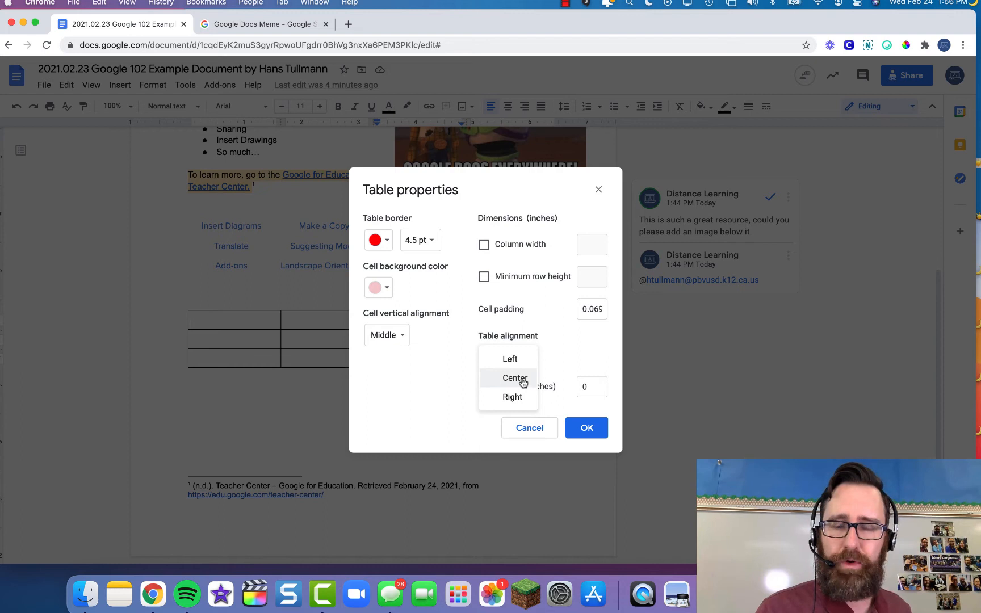
{"action": "left_click", "coordinate": [515, 378]}
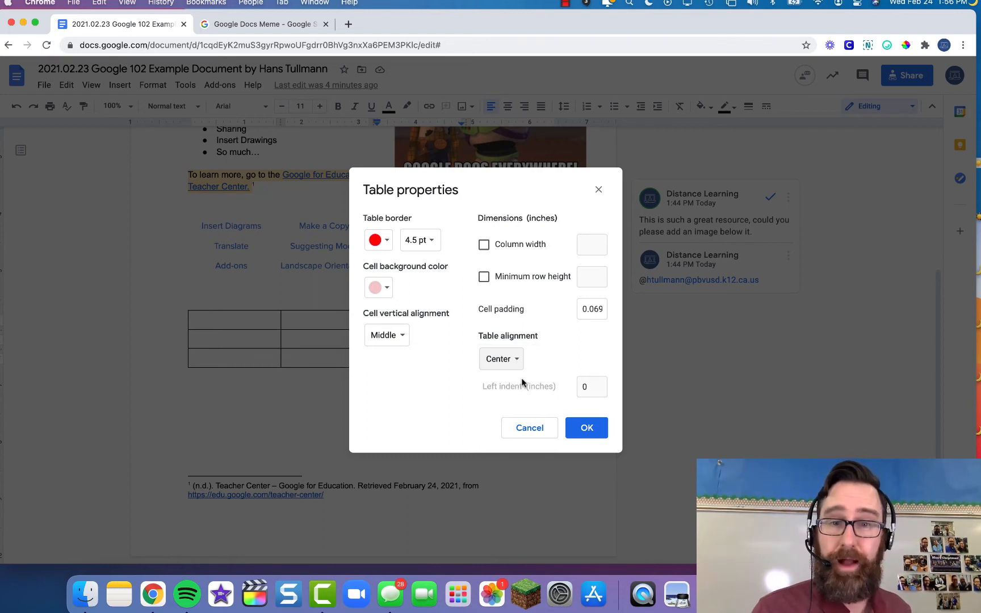
{"action": "left_click", "coordinate": [592, 430]}
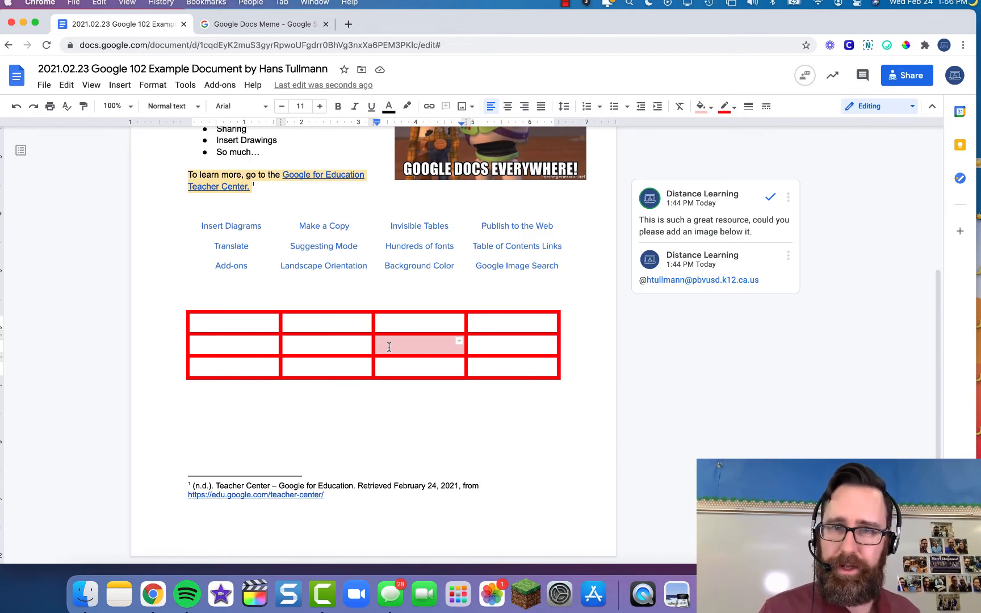
Step: Give all cells of the red-bordered table the light red background color through its table properties
{"action": "left_click_drag", "start_coordinate": [237, 322], "coordinate": [510, 369]}
{"action": "right_click", "coordinate": [509, 343]}
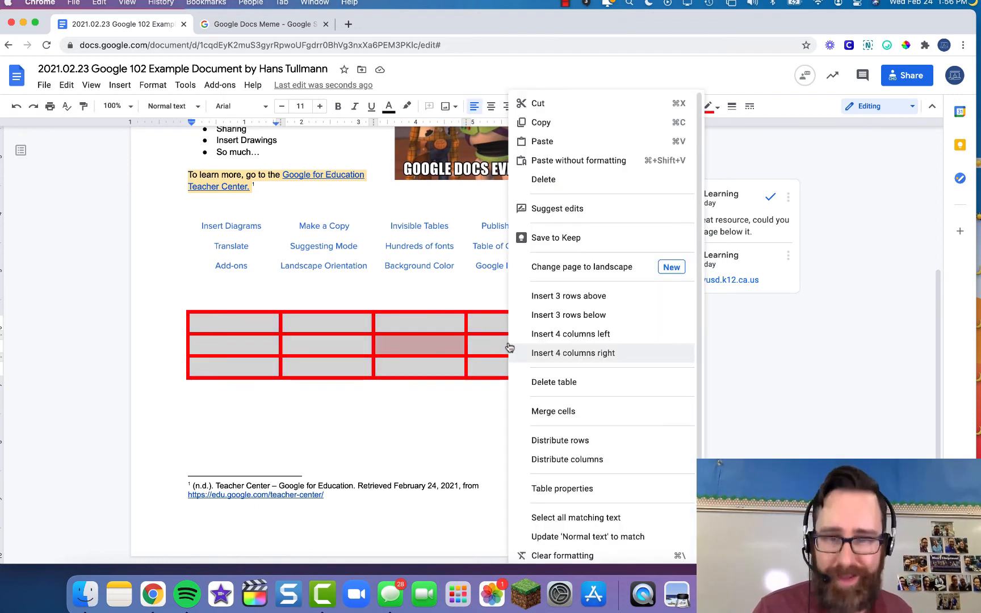
{"action": "left_click", "coordinate": [593, 488]}
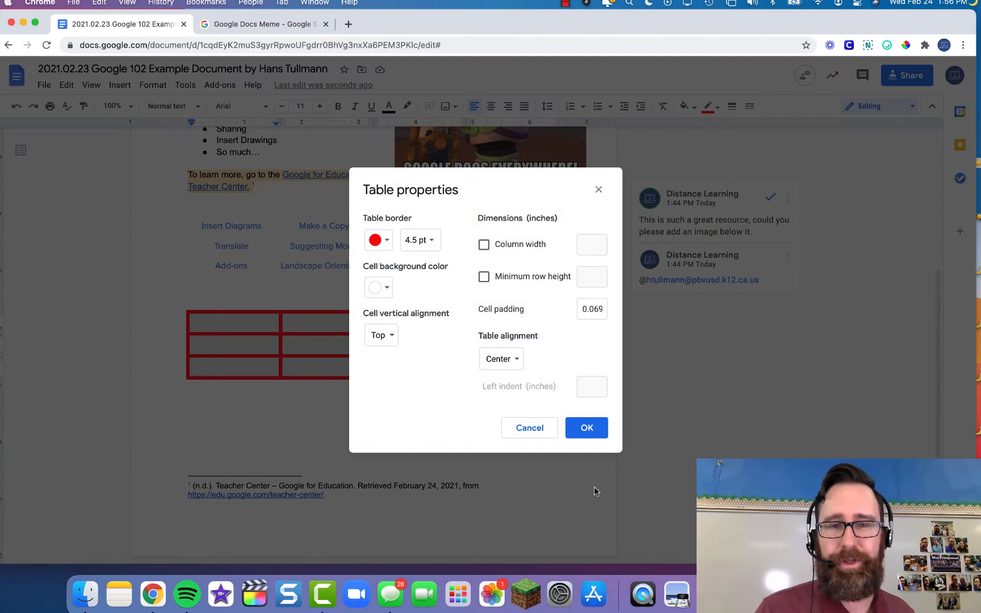
{"action": "left_click", "coordinate": [389, 289]}
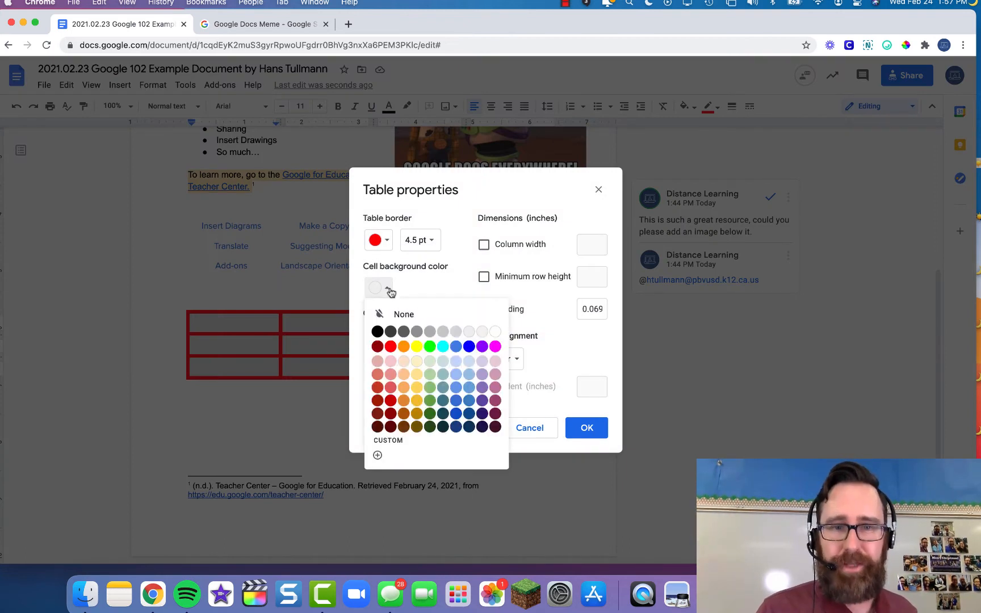
{"action": "left_click", "coordinate": [392, 361]}
{"action": "left_click", "coordinate": [589, 425]}
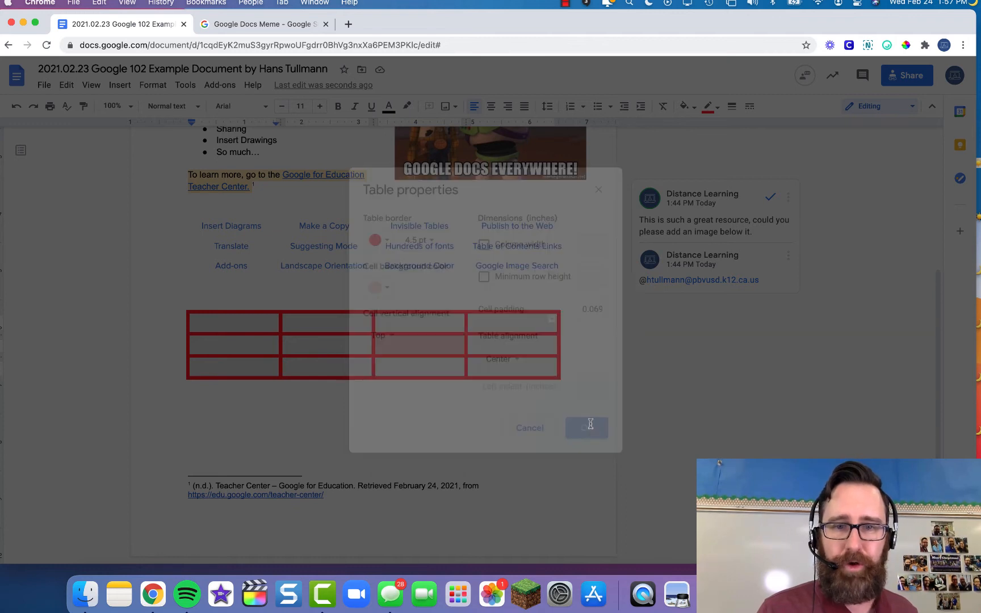
{"action": "left_click", "coordinate": [498, 359]}
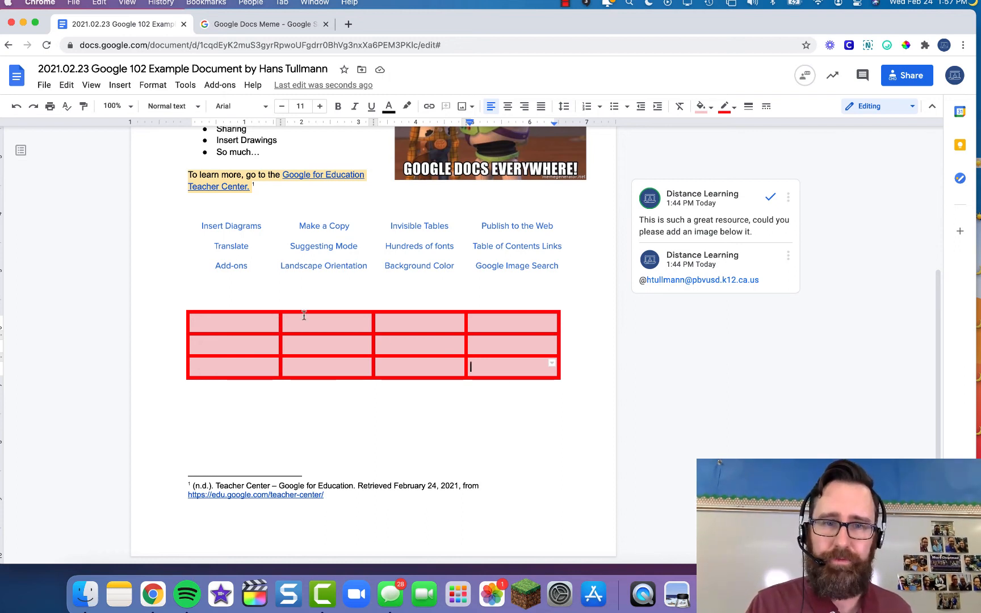
Step: Make the table's rows taller, widen the first column and narrow the other three columns
{"action": "left_click_drag", "start_coordinate": [308, 311], "coordinate": [314, 287]}
{"action": "left_click_drag", "start_coordinate": [320, 379], "coordinate": [320, 454]}
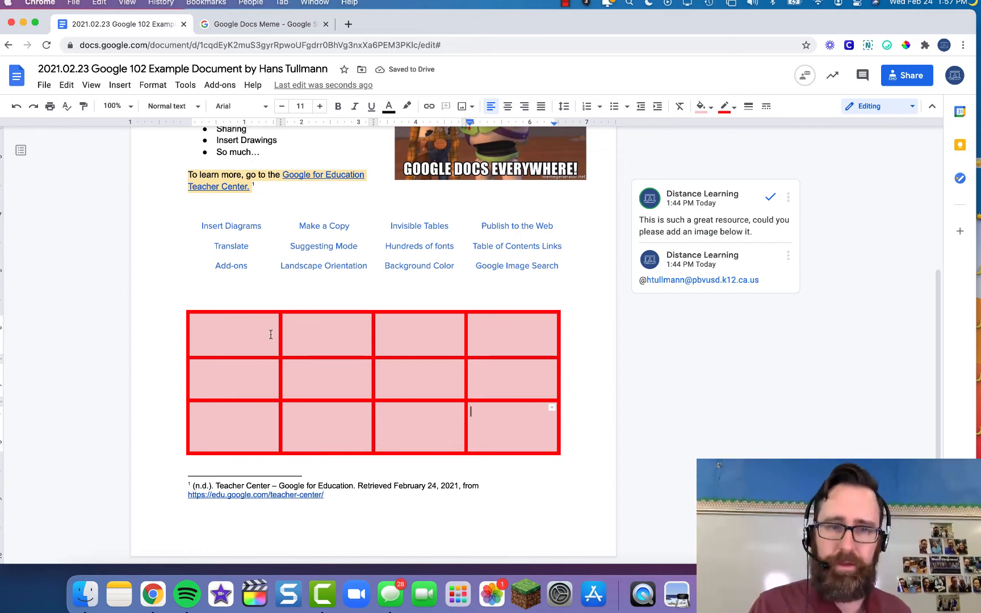
{"action": "left_click_drag", "start_coordinate": [281, 335], "coordinate": [353, 335]}
{"action": "left_click_drag", "start_coordinate": [466, 335], "coordinate": [413, 336]}
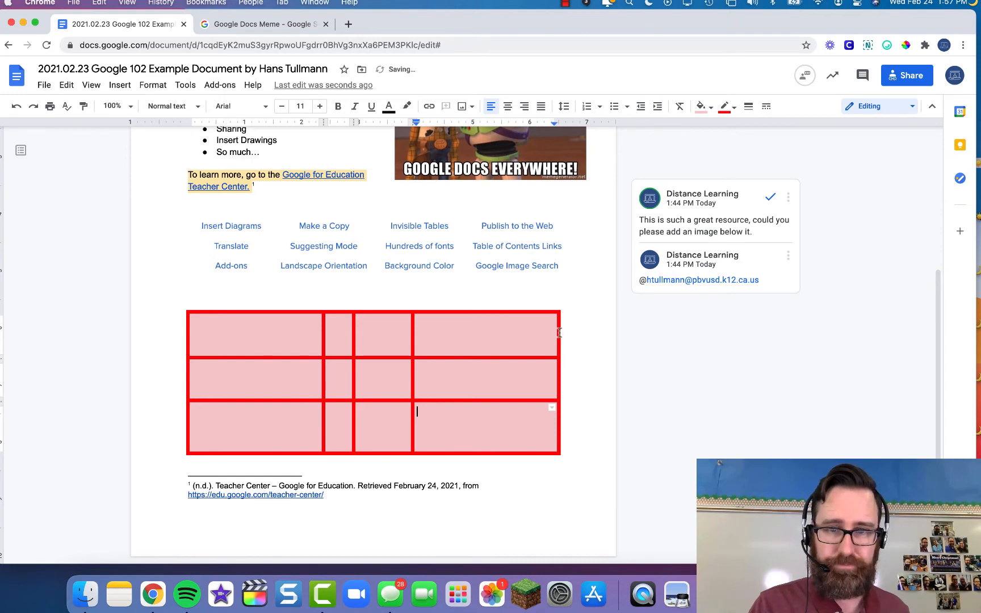
{"action": "left_click_drag", "start_coordinate": [555, 332], "coordinate": [473, 335]}
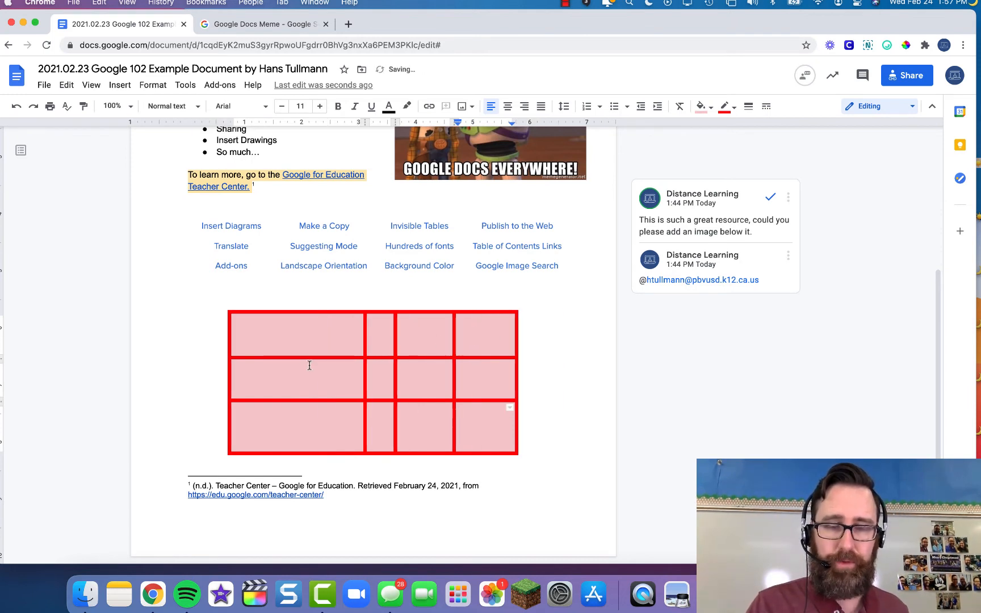
Step: Select all borders of the whole table and set them to dark red with a 6 pt width
{"action": "left_click", "coordinate": [296, 324]}
{"action": "left_click_drag", "start_coordinate": [356, 335], "coordinate": [488, 433]}
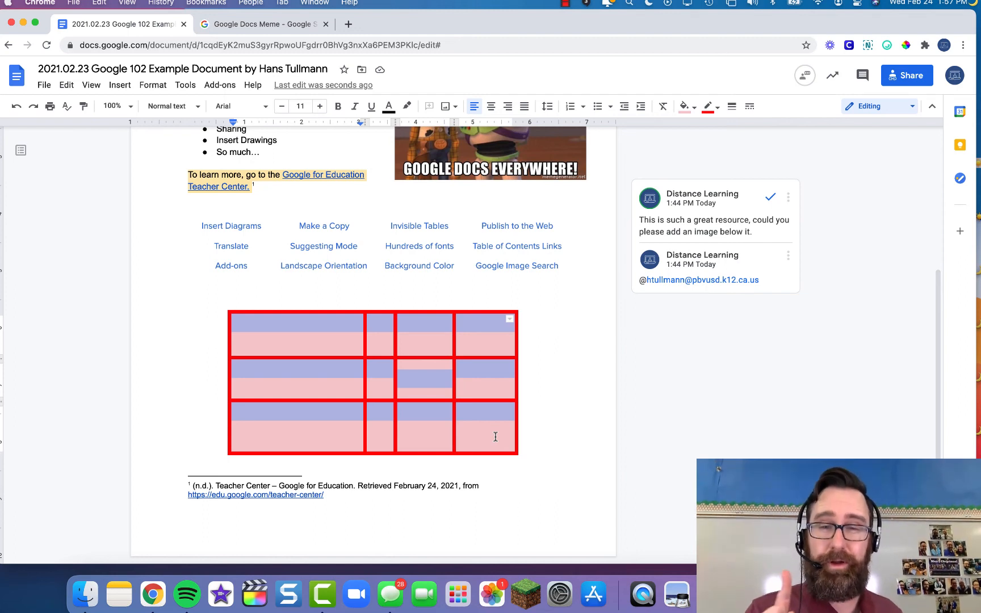
{"action": "left_click", "coordinate": [511, 322]}
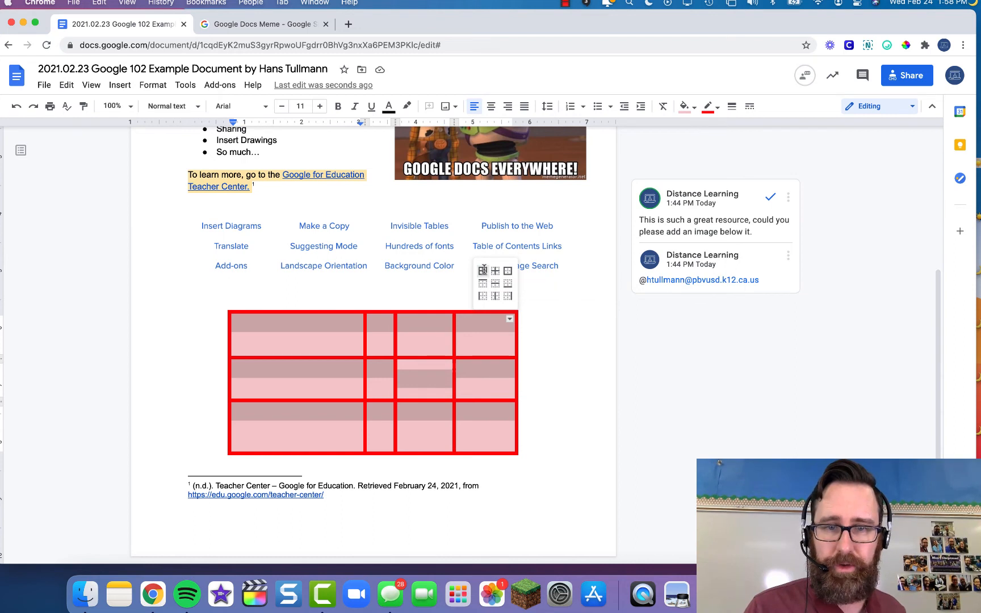
{"action": "left_click", "coordinate": [482, 270]}
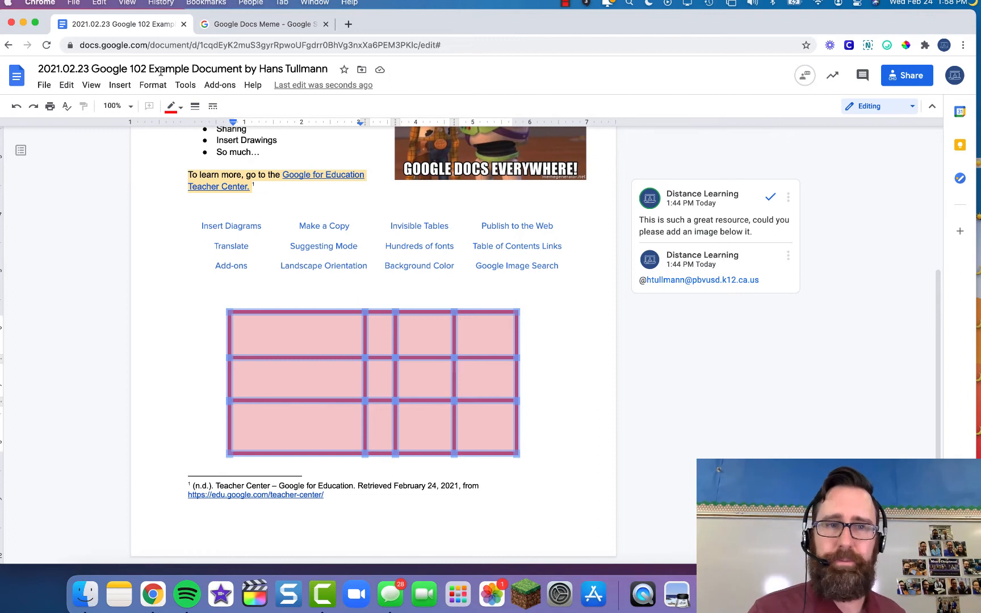
{"action": "left_click", "coordinate": [177, 111]}
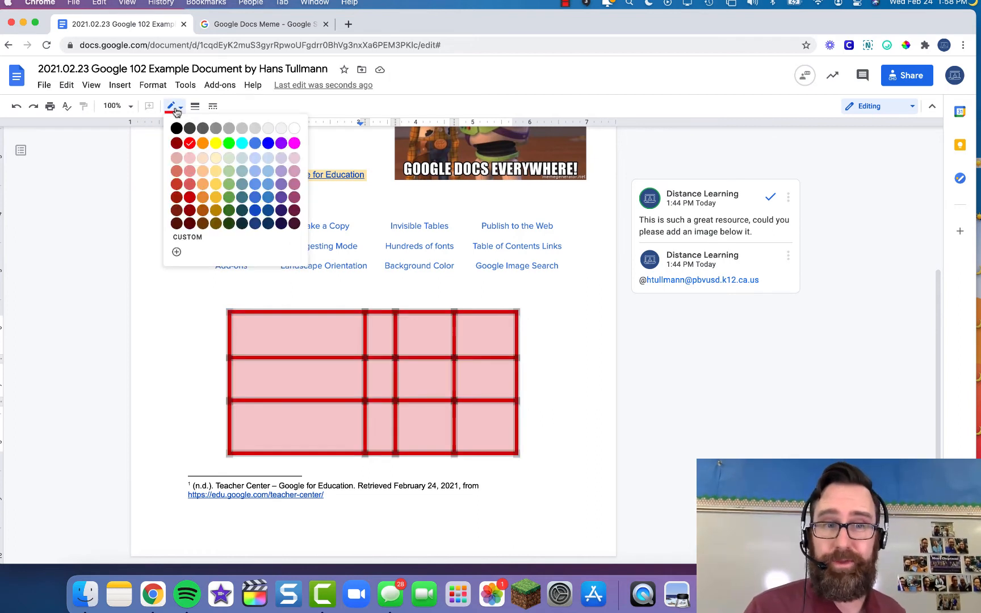
{"action": "left_click", "coordinate": [176, 142]}
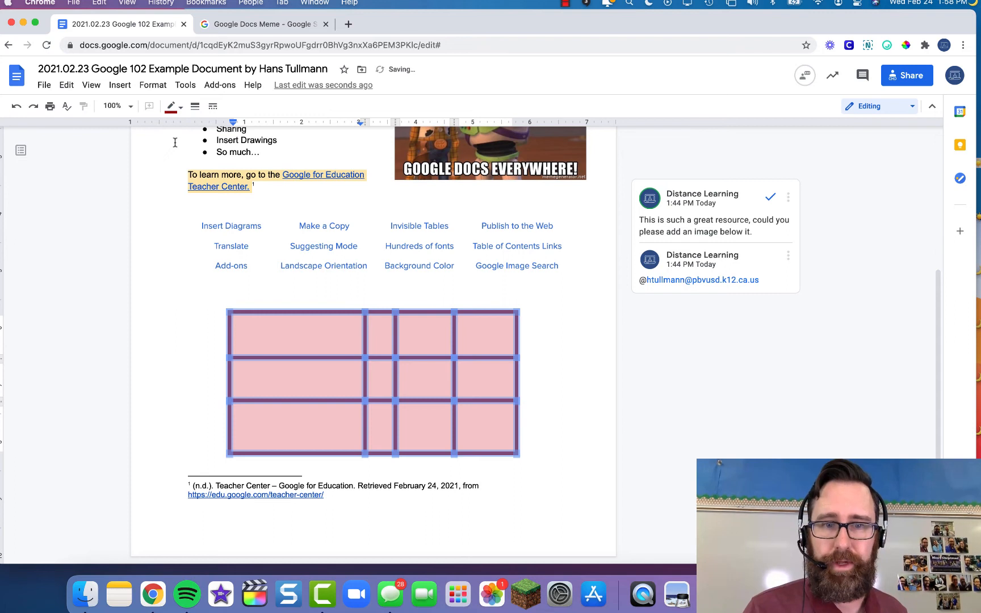
{"action": "left_click", "coordinate": [195, 106]}
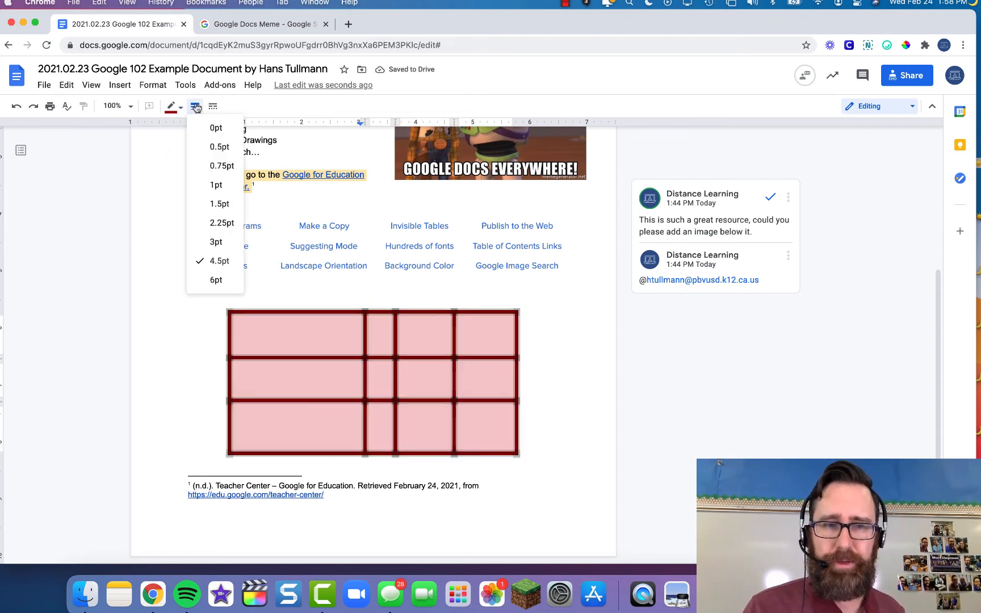
{"action": "left_click", "coordinate": [216, 281]}
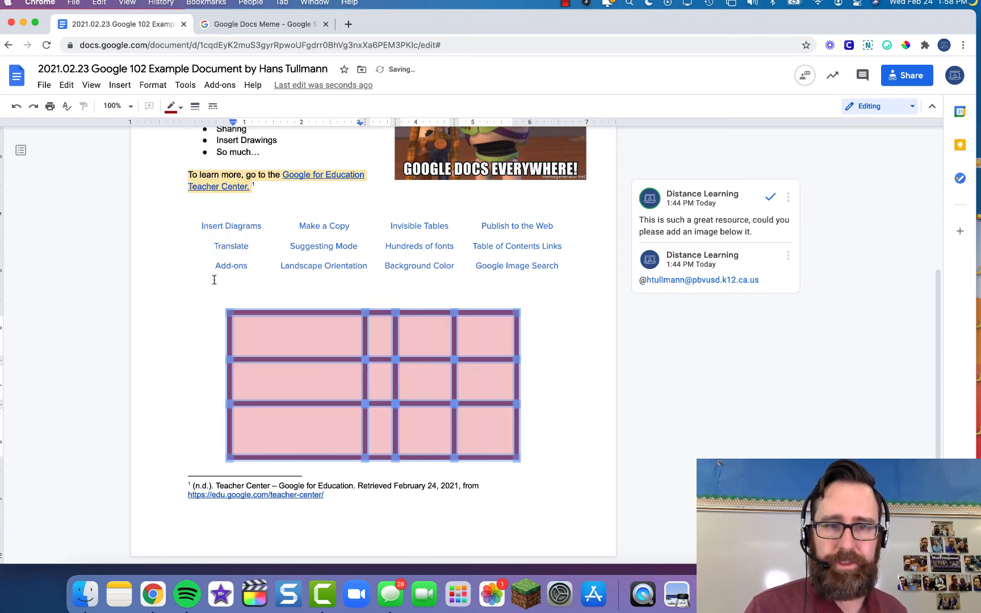
Step: Try the dashed line style on all of the table's borders and undo it
{"action": "left_click", "coordinate": [213, 107]}
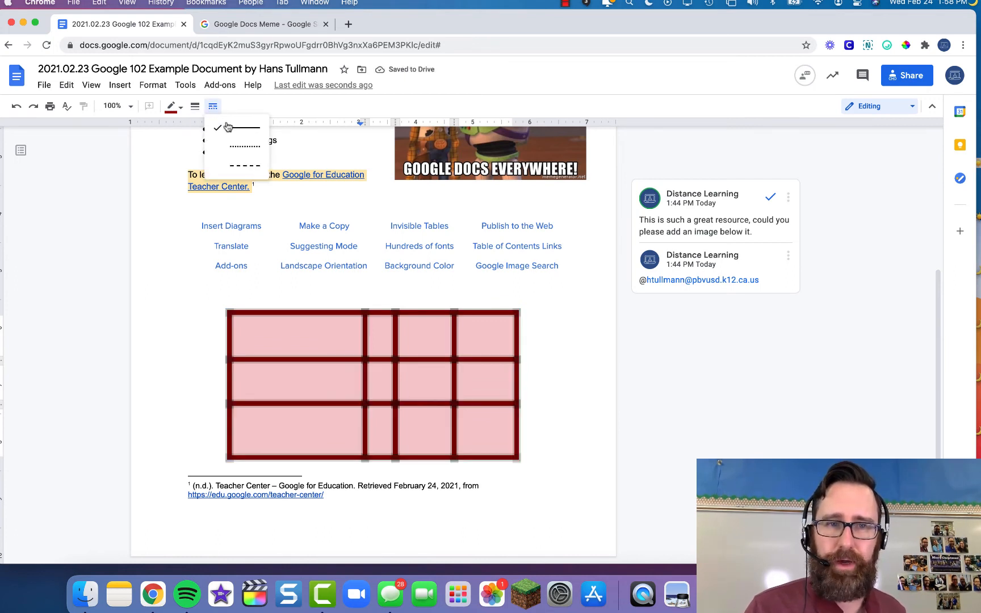
{"action": "left_click", "coordinate": [251, 171]}
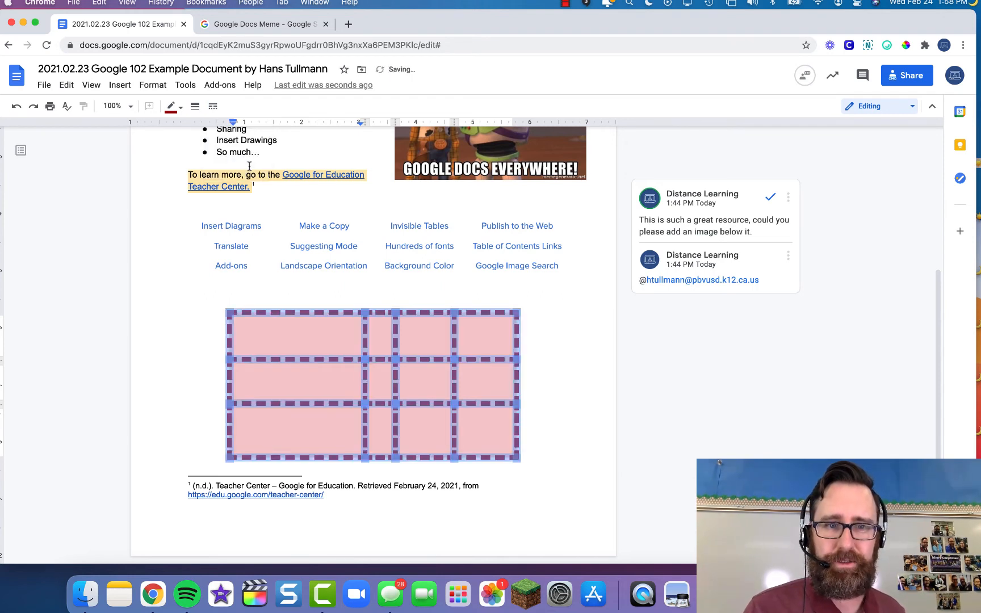
{"action": "left_click", "coordinate": [210, 341]}
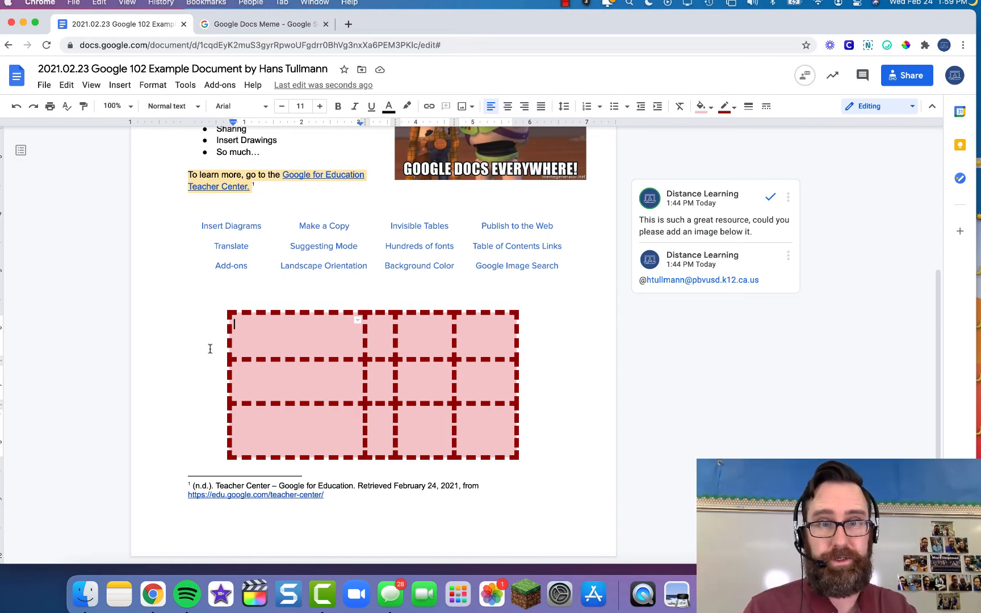
{"action": "key", "text": "super+z"}
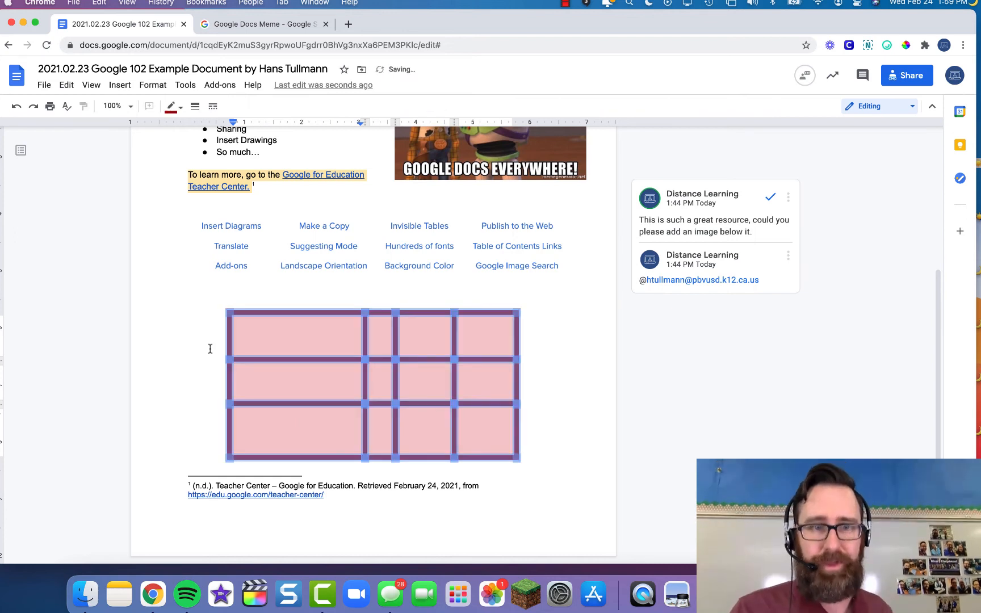
{"action": "left_click", "coordinate": [339, 304]}
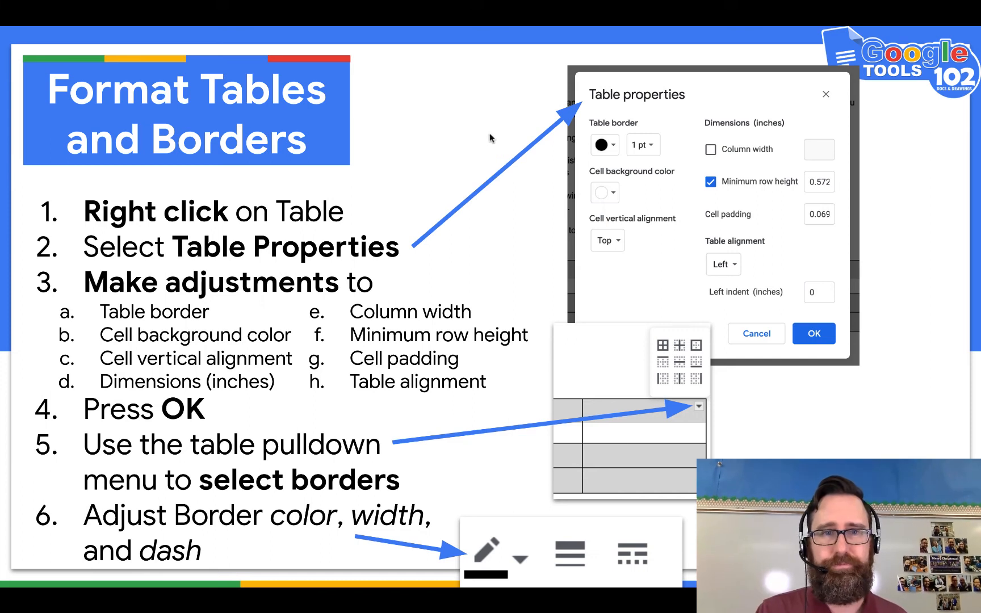
{"action": "key", "text": "Right"}
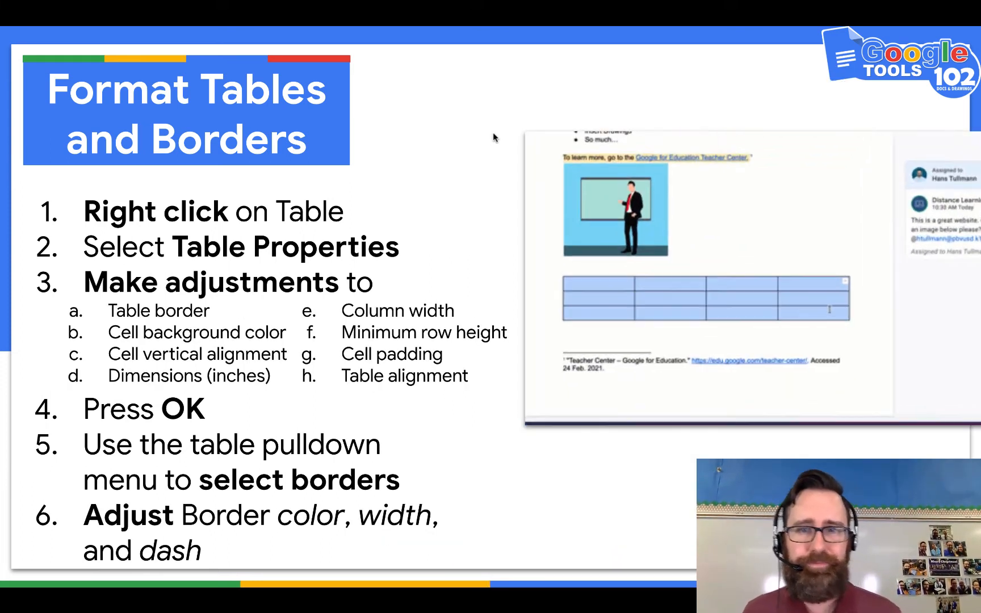